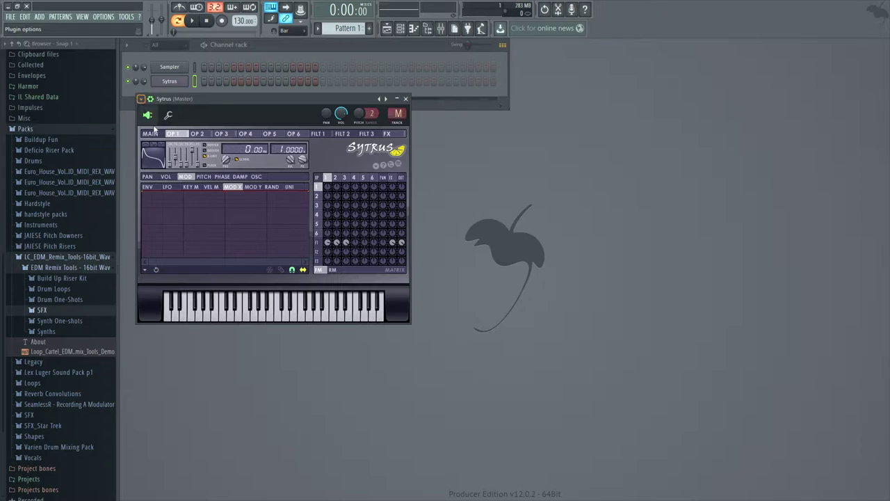
- Load the Default(0.25) preset in Sytrus and raise operator 2's level to the output
left_click(271, 33)
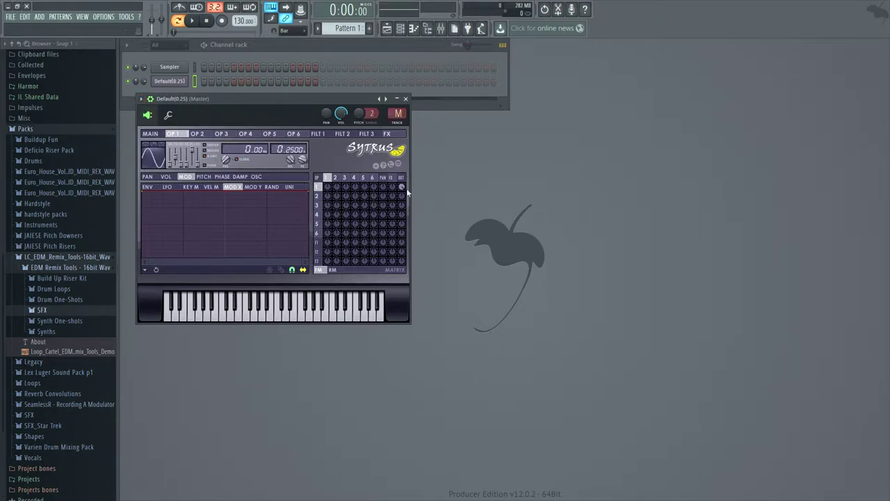
left_click_drag(305, 99, 404, 125)
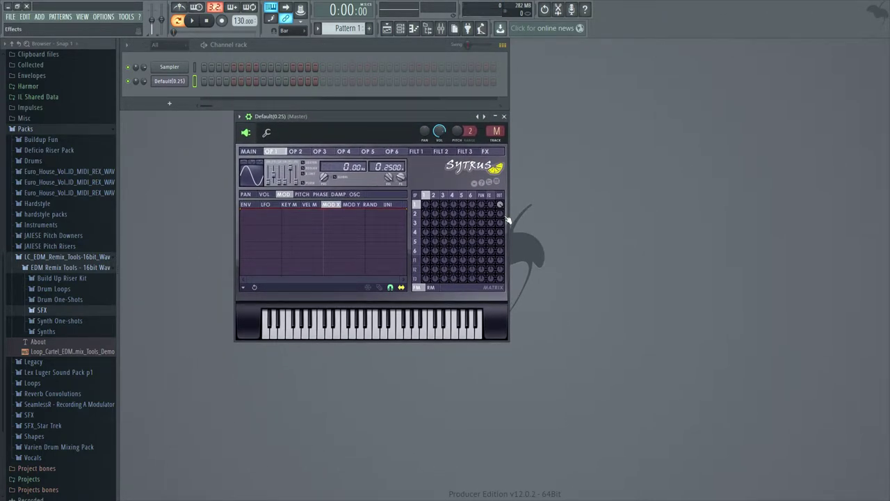
left_click_drag(334, 118, 328, 137)
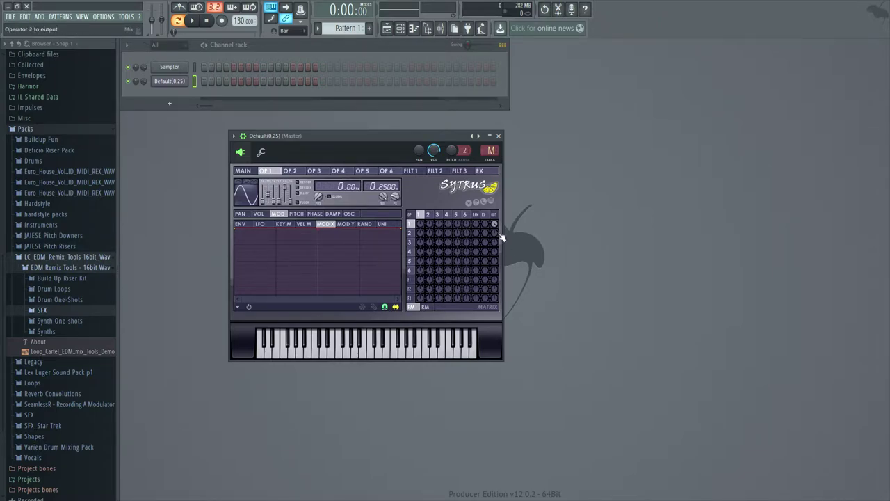
left_click_drag(496, 235, 496, 205)
left_click_drag(318, 139, 342, 183)
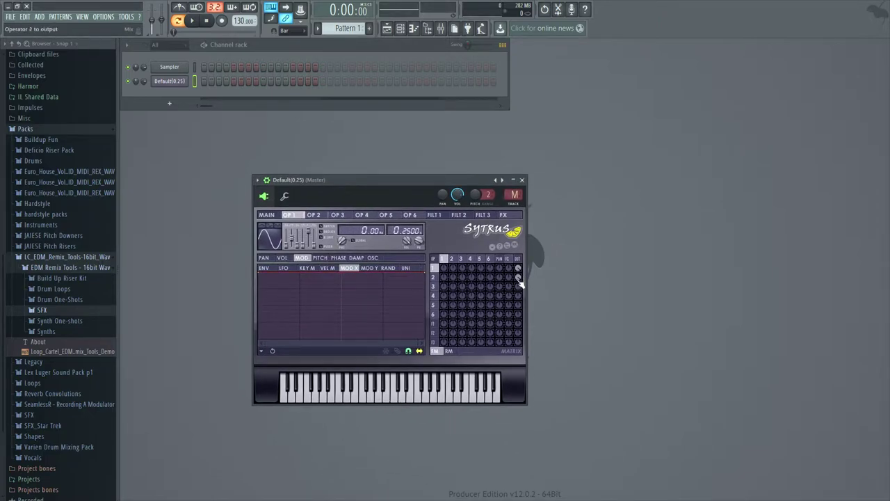
mouse_move(383, 401)
left_mouse_down()
mouse_move(402, 398)
mouse_move(381, 403)
left_mouse_up()
- Set operator 2's frequency ratio to 0.2600, comparing it with operator 1
left_click(320, 217)
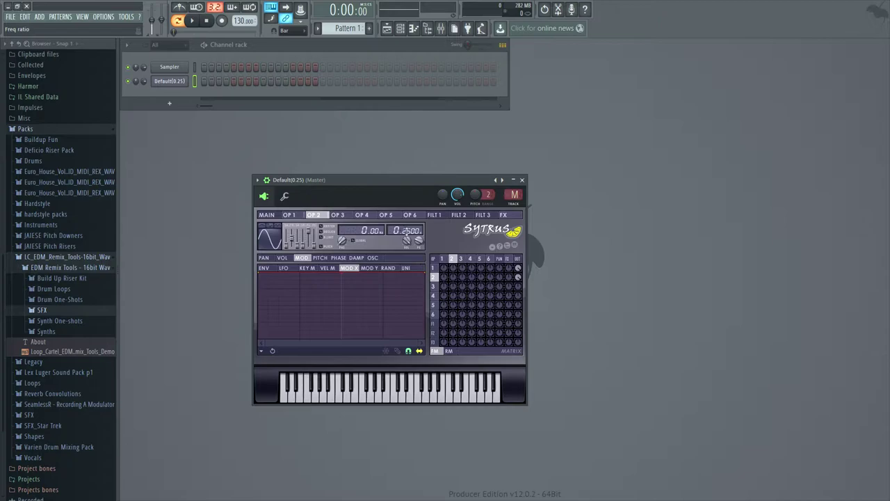
scroll(412, 230, "up", 1)
left_click(292, 215)
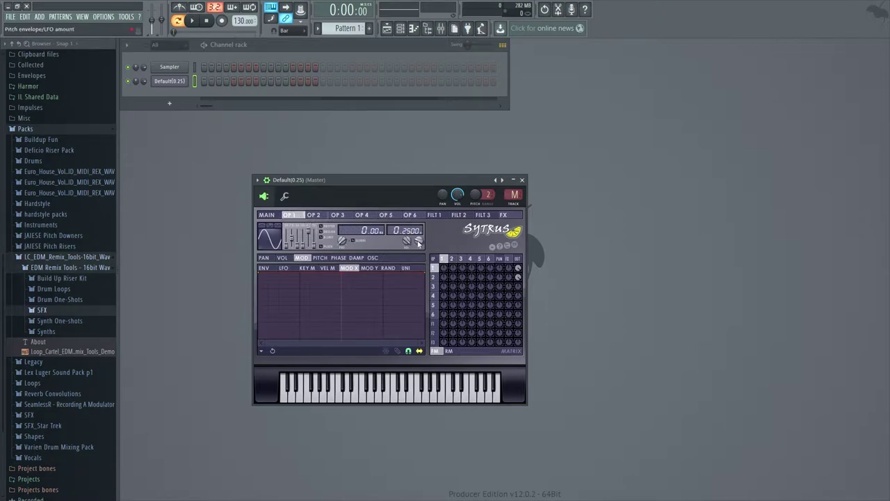
left_click(320, 215)
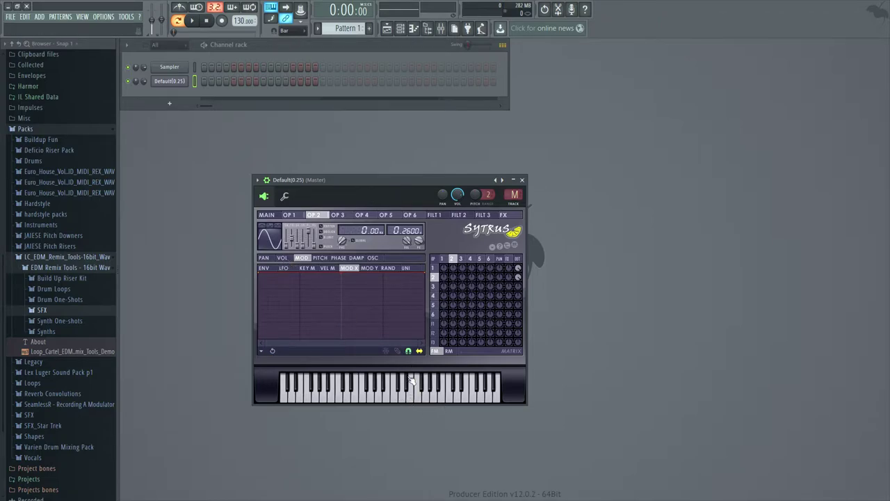
- Audition the two slightly detuned operators by playing low and high notes on the Sytrus keyboard
left_click(412, 406)
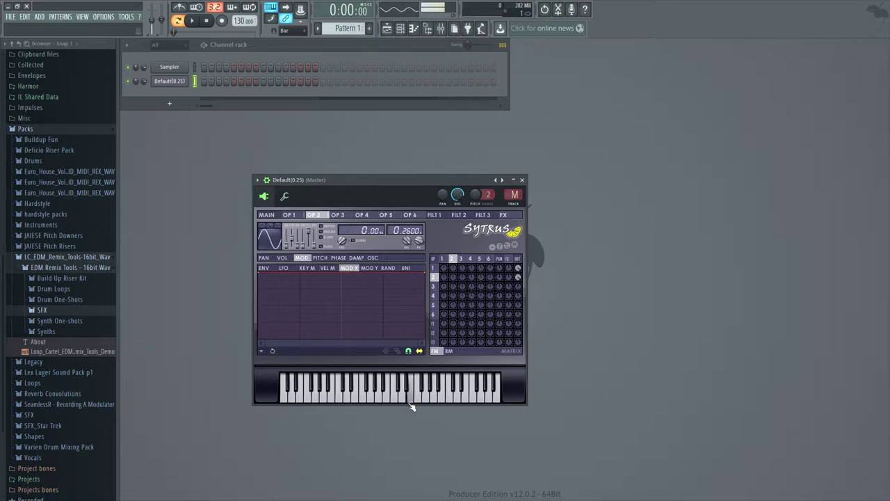
left_click(396, 404)
left_click(413, 399)
left_click(418, 397)
left_click(438, 391)
left_click(472, 398)
left_click(447, 397)
left_click(429, 398)
left_click(411, 400)
left_click(385, 402)
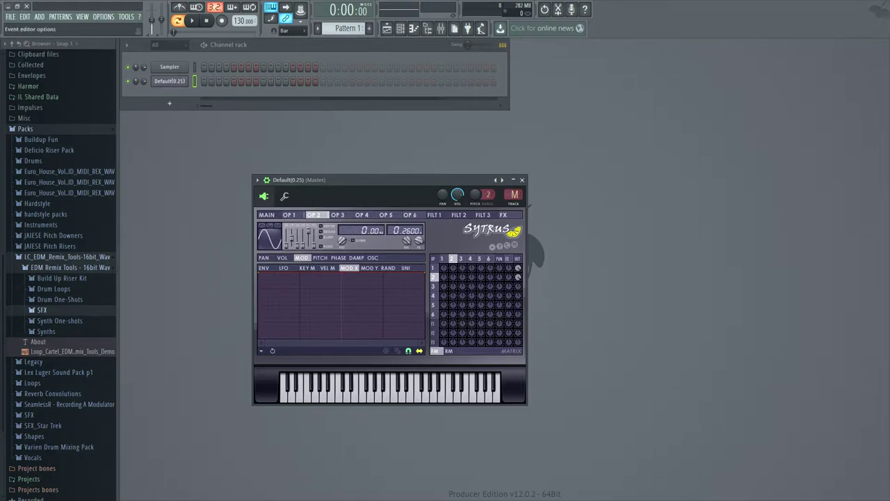
- Show the mixer in the lower half of the workspace and place the Sytrus window clear above it
key("F9")
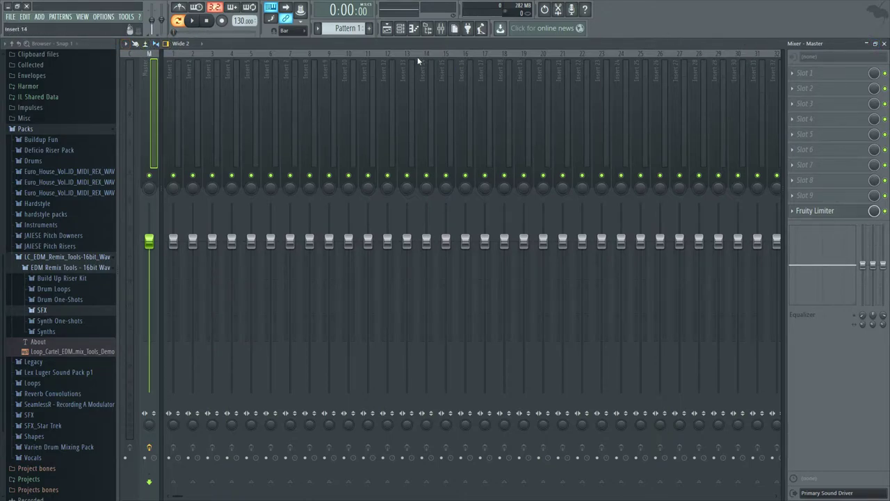
left_click(875, 44)
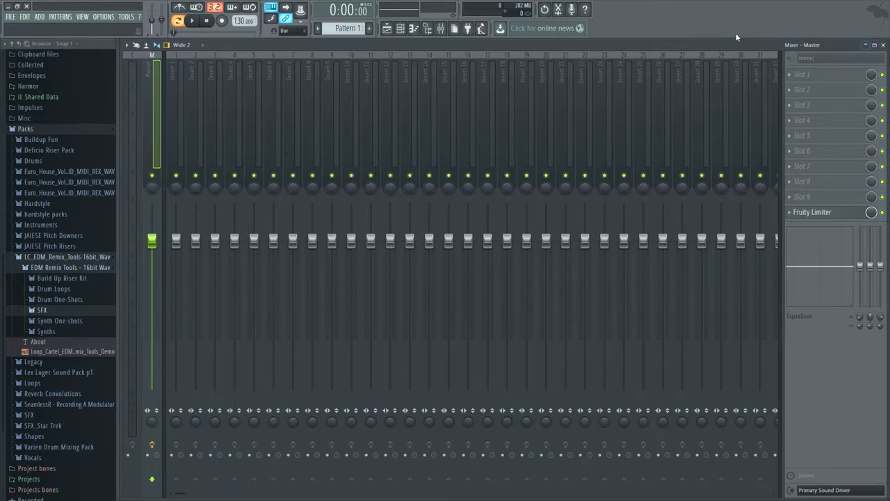
left_click_drag(731, 39, 731, 304)
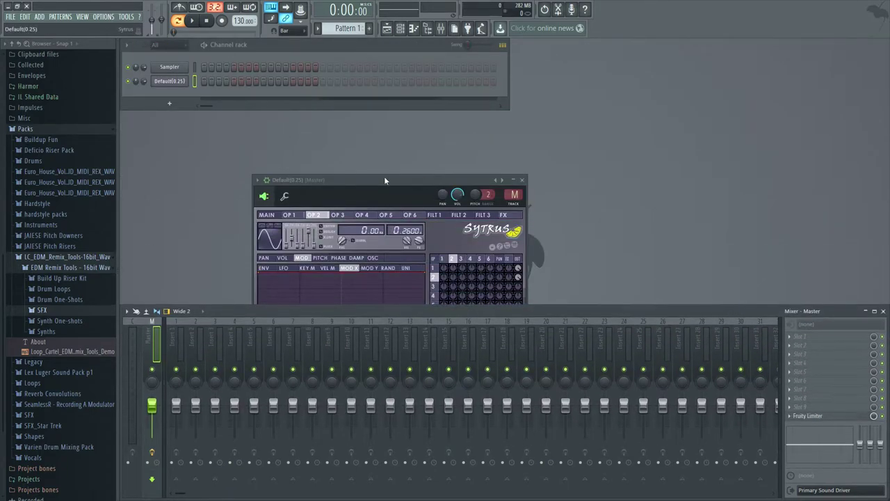
left_click_drag(384, 176, 644, 48)
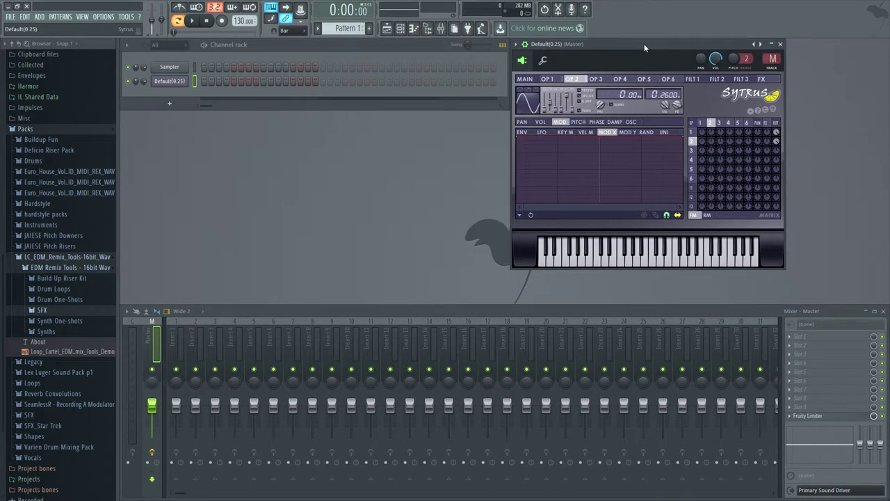
- Route Sytrus to mixer insert 1 and load Fruity parametric EQ 2 in its first effect slot
left_click(645, 256)
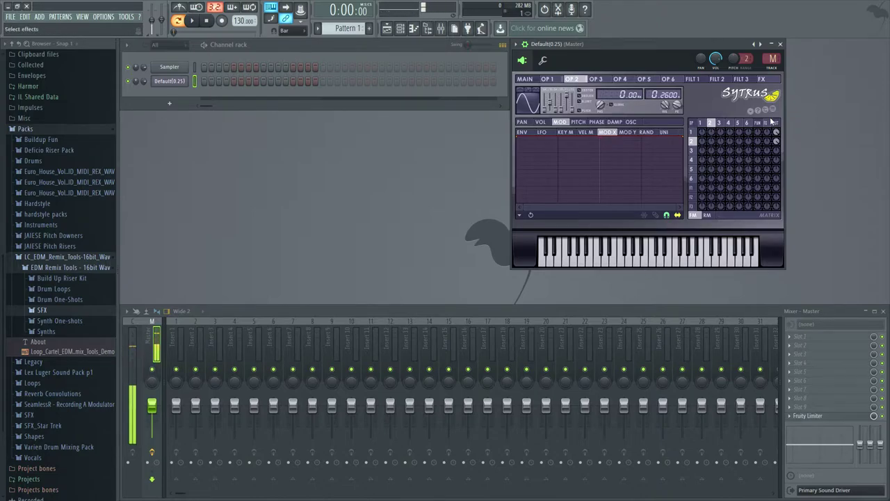
scroll(765, 61, "up", 1)
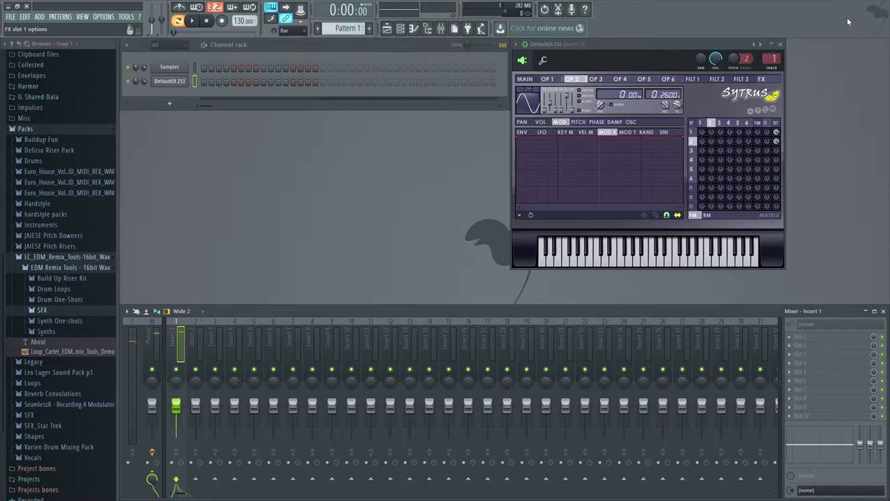
left_click(330, 204)
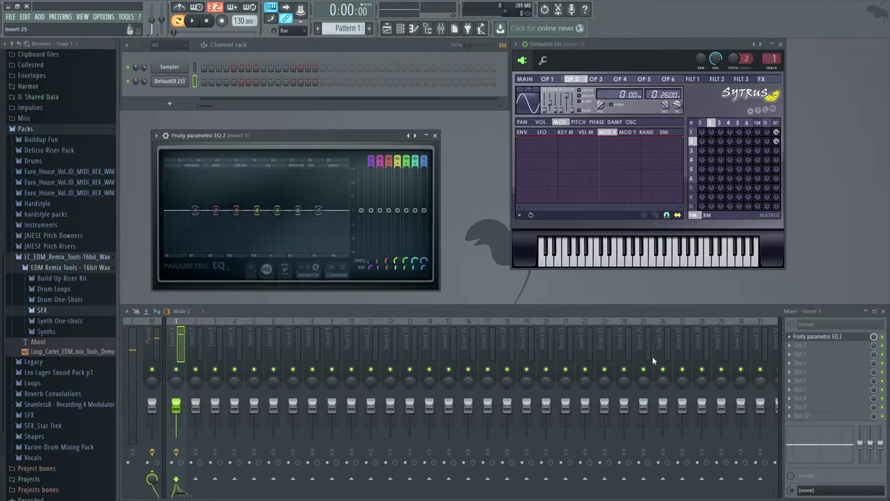
- Play low to high notes in Sytrus and examine their spectrum in the parametric EQ
left_click(645, 262)
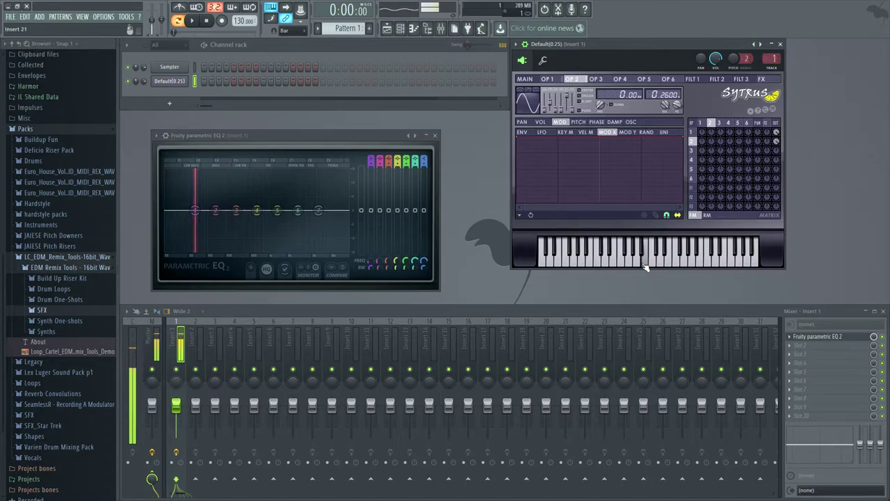
left_click(715, 263)
left_click(737, 265)
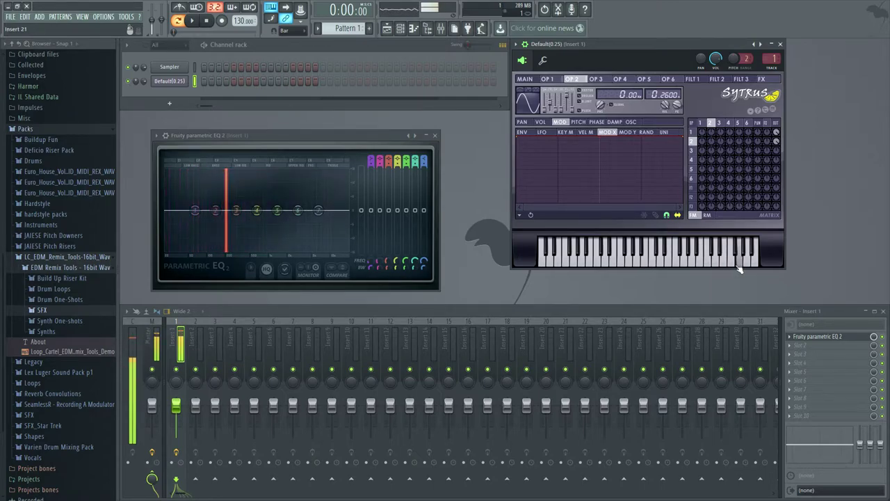
left_click(737, 264)
left_click_drag(736, 266, 758, 263)
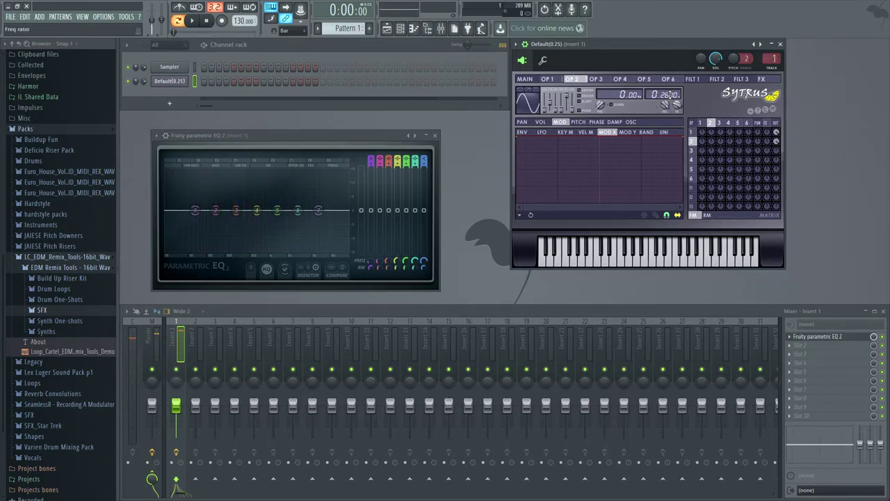
- Try operator 2's frequency ratio at 0.2800 with several test notes, and return it to 0.2600
left_click_drag(665, 95, 665, 93)
left_click_drag(664, 95, 661, 199)
left_click(656, 263)
left_click(730, 264)
left_click(756, 269)
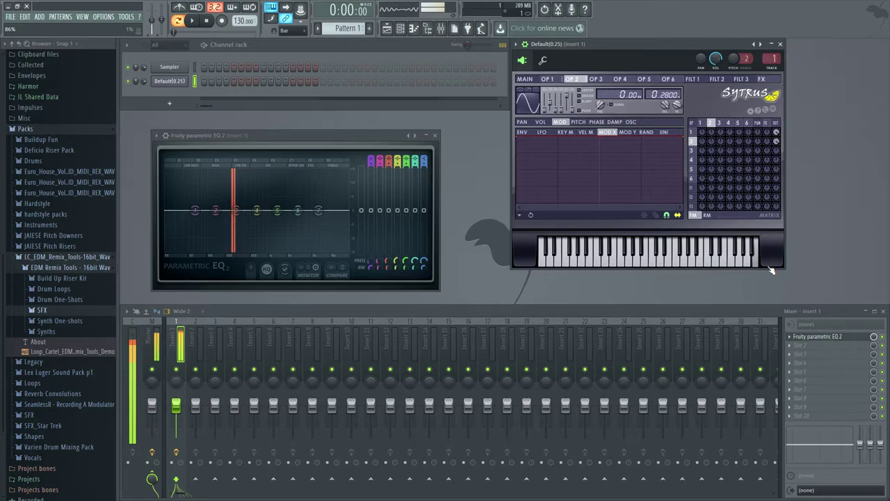
left_click(730, 269)
left_click_drag(730, 269, 620, 267)
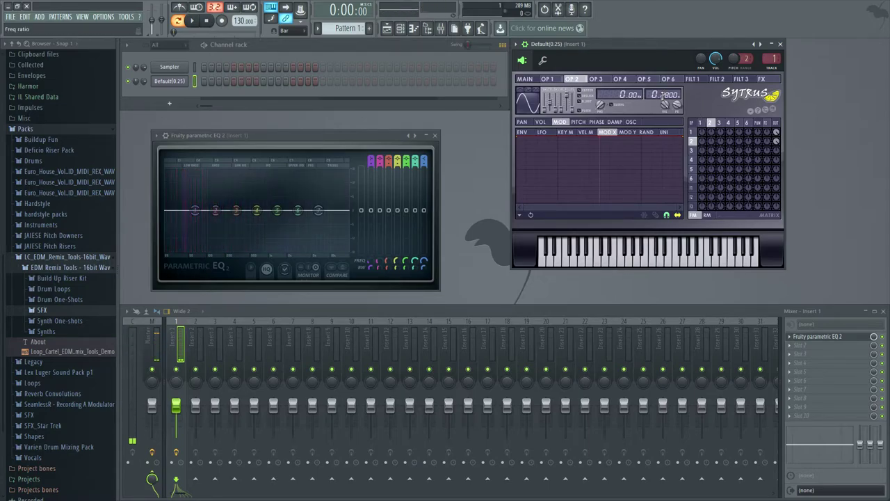
left_click_drag(668, 95, 667, 89)
- Insert Fruity WaveShaper ahead of the parametric EQ on insert 1 and bend its curve's midpoint up to the maximum
left_click_drag(796, 336, 796, 346)
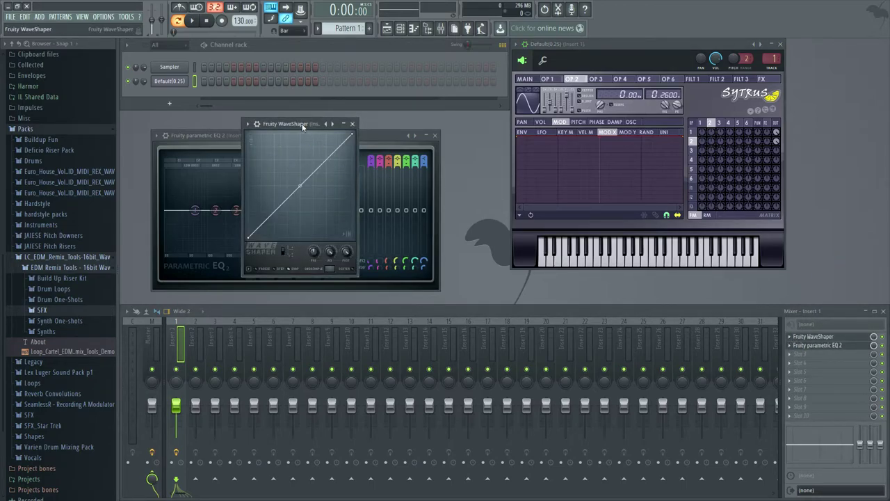
left_click_drag(302, 125, 501, 137)
left_click_drag(499, 199, 499, 146)
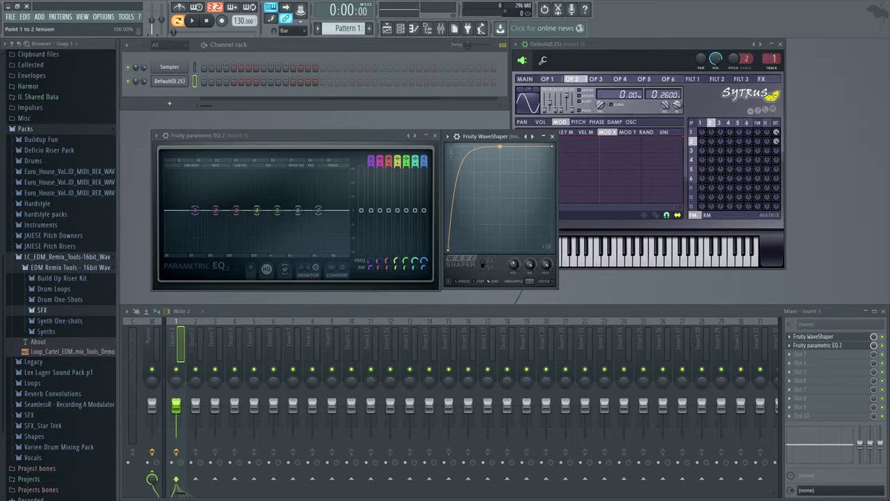
- Move Sytrus clear of the WaveShaper and play notes to examine the distorted sound's harmonics in the EQ
left_click(666, 262)
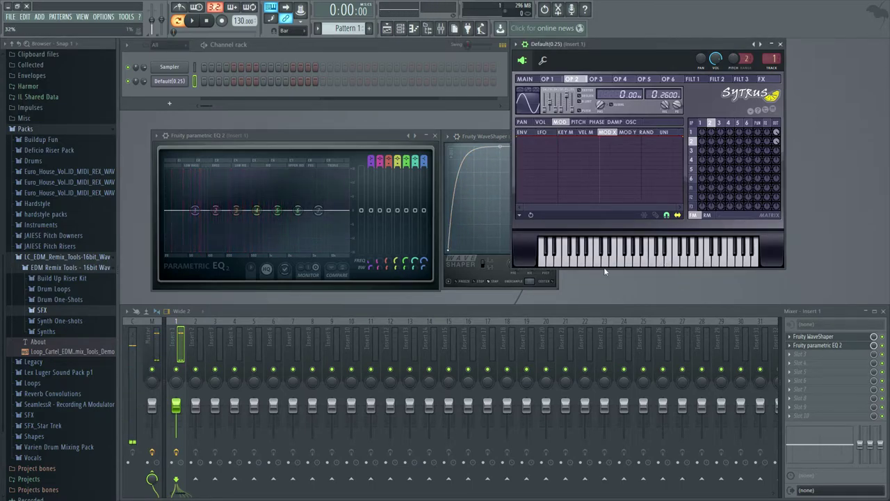
left_click_drag(623, 46, 724, 45)
left_click(723, 267)
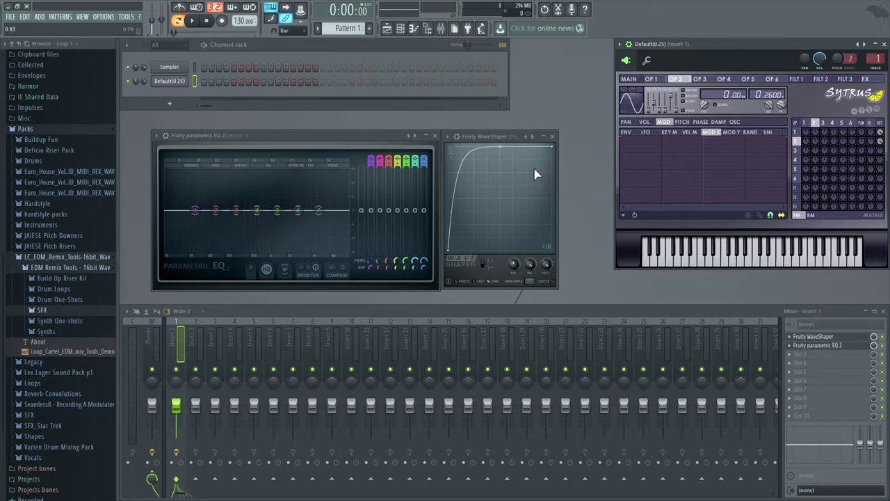
left_click(750, 265)
left_click(714, 266)
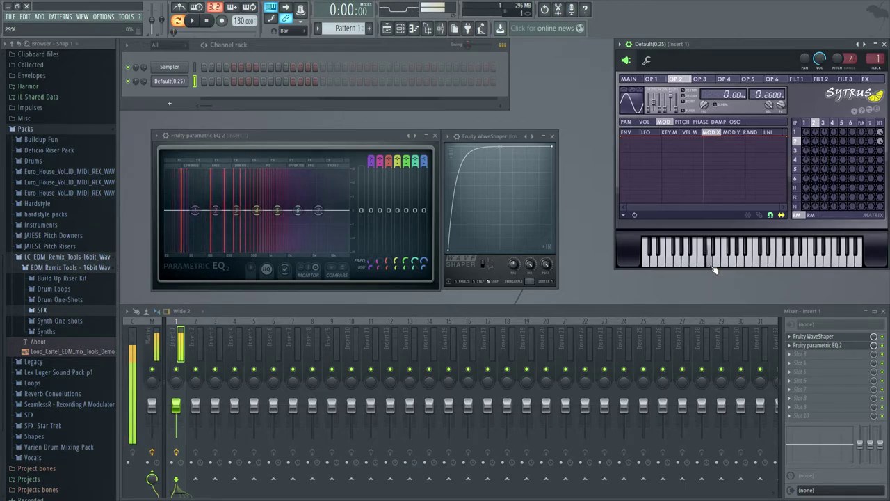
left_click(720, 265)
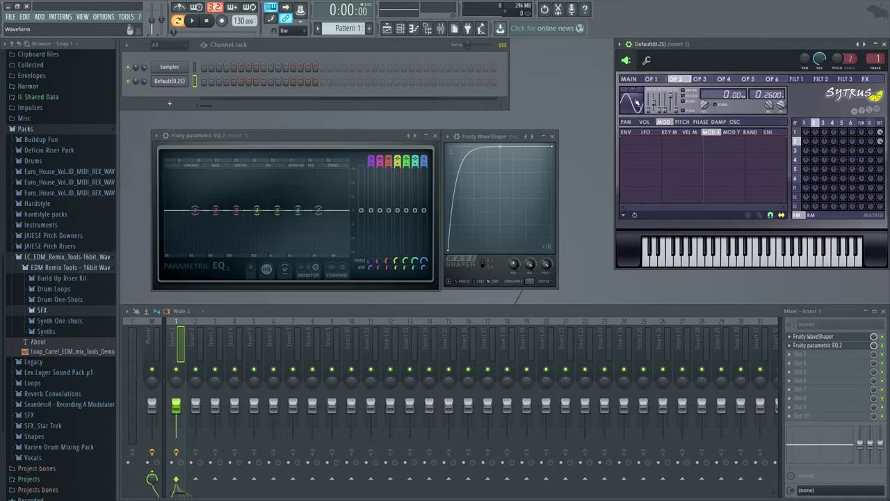
- Change operator 2 to a sawtooth with band-limiting enabled and audition several notes
left_click(684, 102)
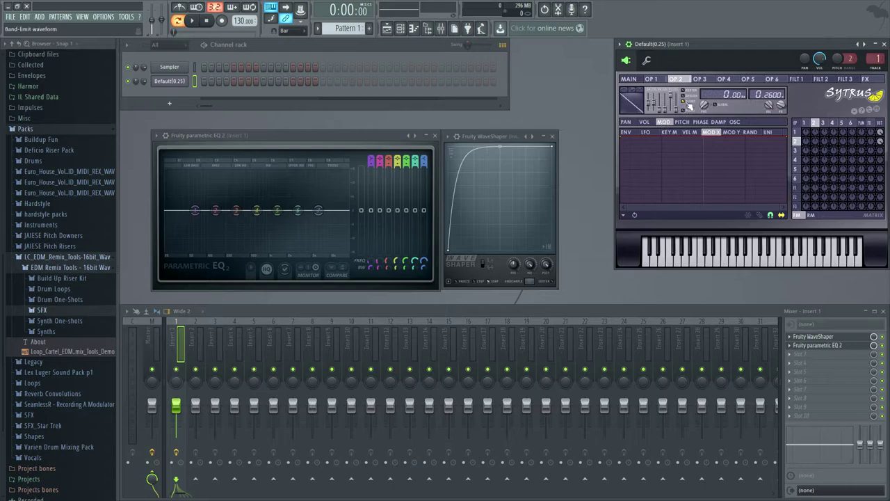
left_click(743, 263)
left_click(774, 266)
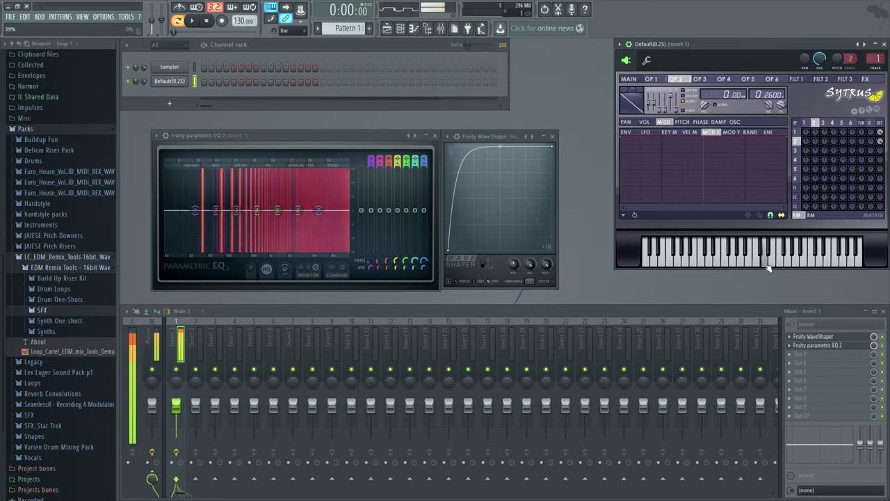
left_click(758, 264)
- Lower EQ band 7 near 12.1 kHz and cut band 2 by 8.1 dB at 150 Hz while auditioning notes
left_click_drag(318, 210, 334, 239)
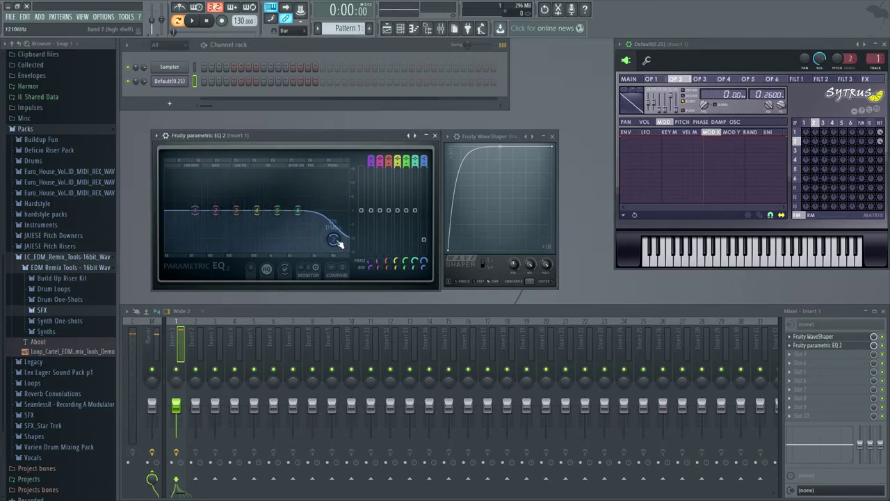
left_click(771, 263)
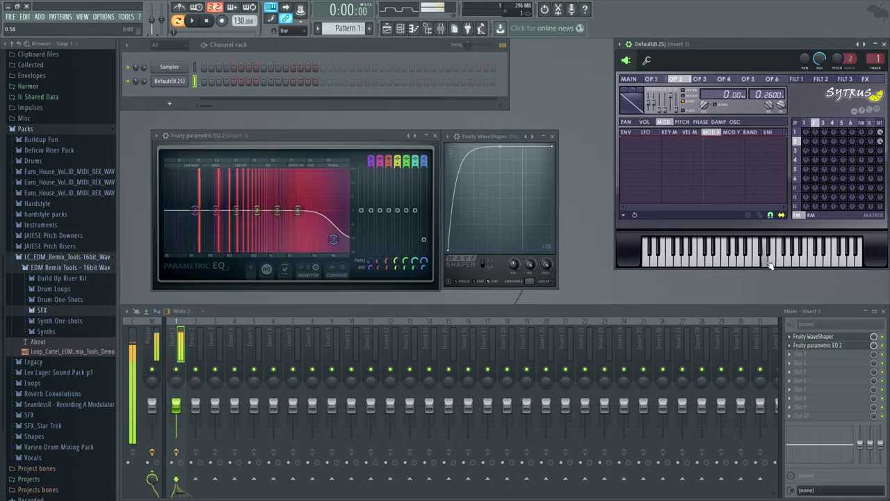
left_click(750, 265)
left_click(739, 267)
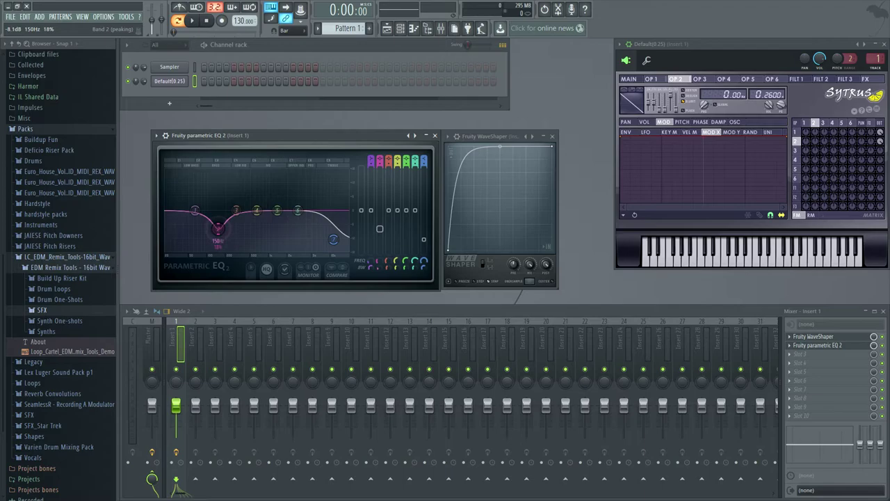
left_click(750, 258)
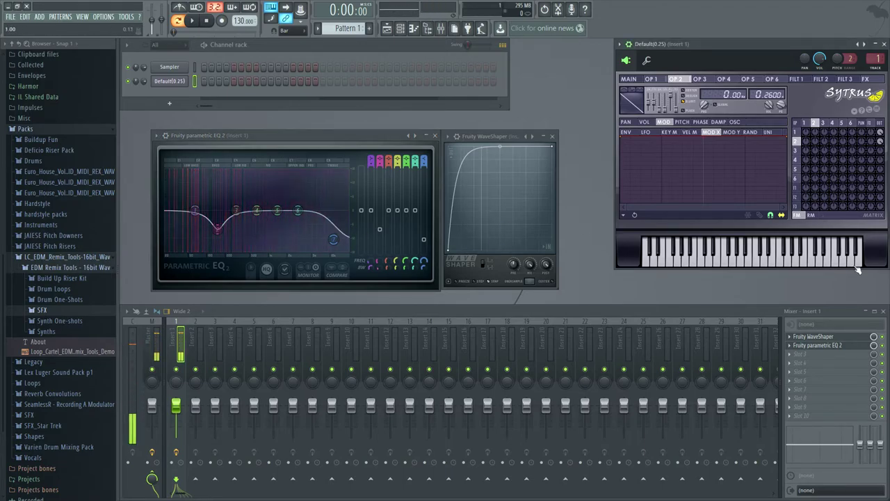
mouse_move(765, 262)
left_mouse_down()
mouse_move(704, 260)
mouse_move(844, 265)
mouse_move(777, 256)
left_mouse_up()
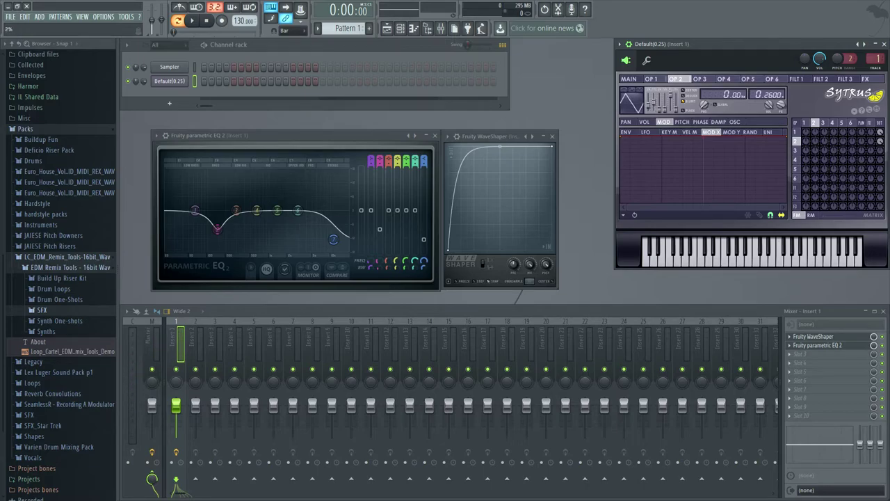
- Draw a few scattered low and middle harmonics in operator 2's oscillator waveform and audition notes to hear the change
left_click(734, 122)
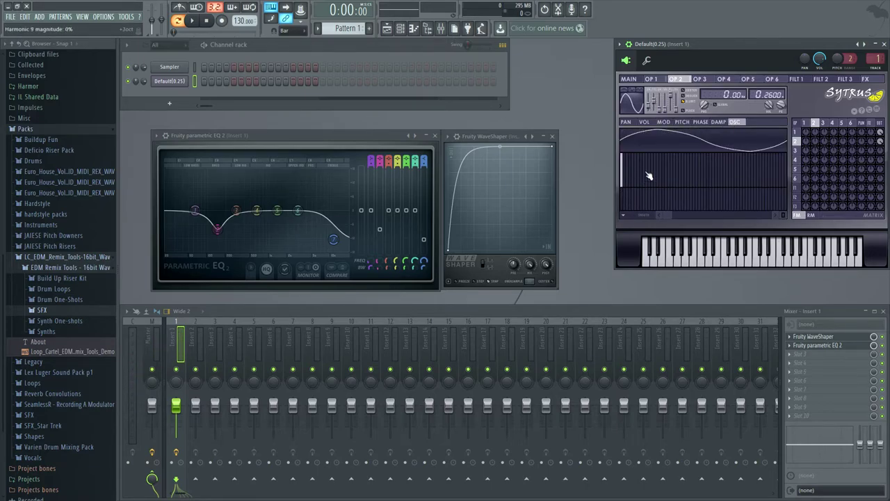
left_click(737, 264)
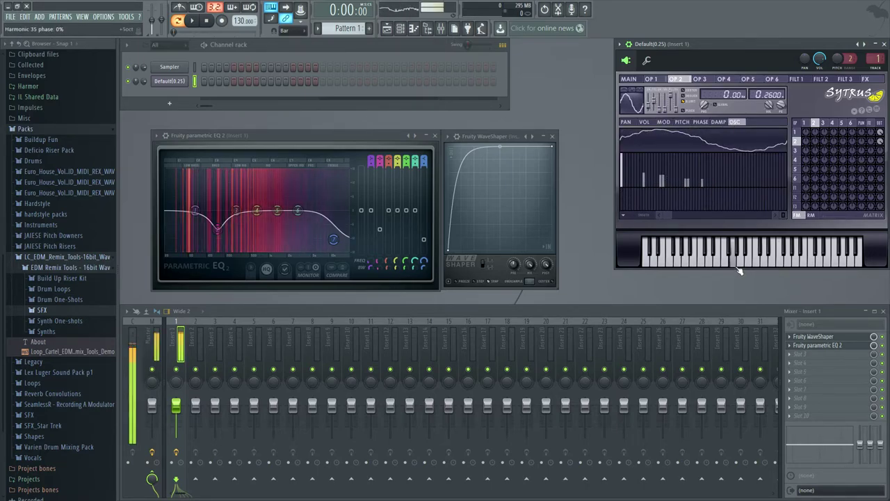
left_click_drag(737, 267, 768, 264)
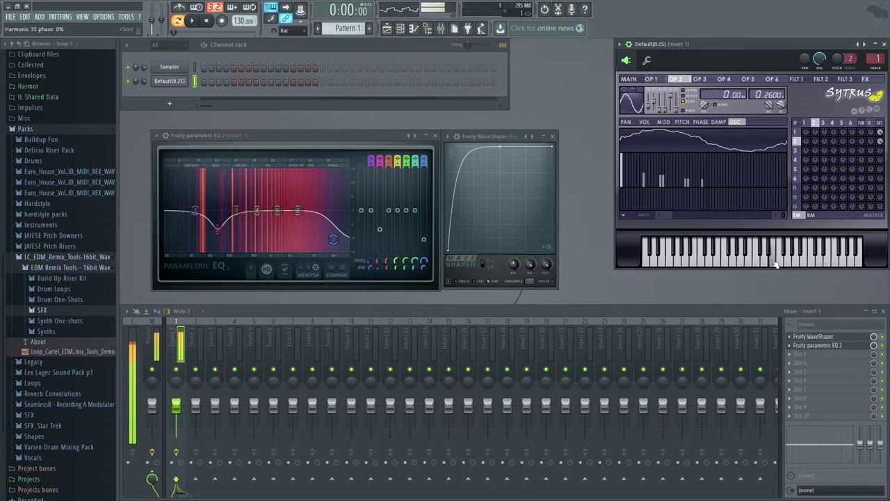
left_click_drag(774, 263, 751, 263)
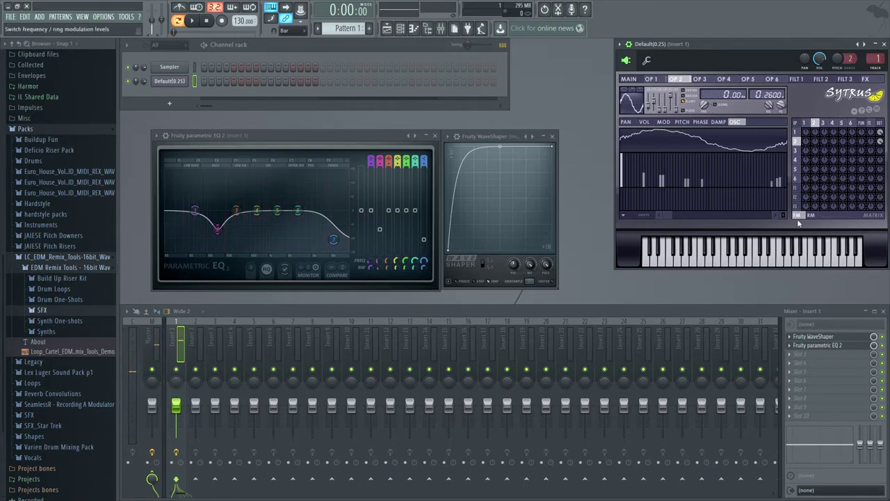
left_click(777, 265)
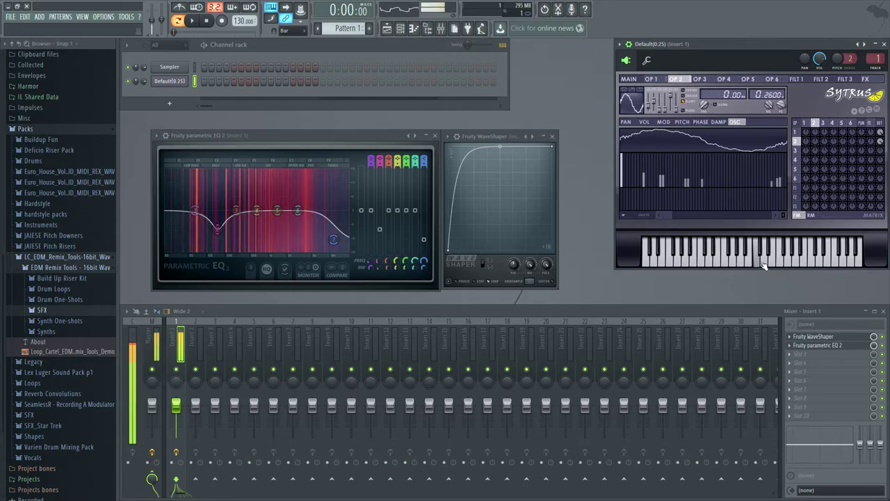
left_click(775, 262)
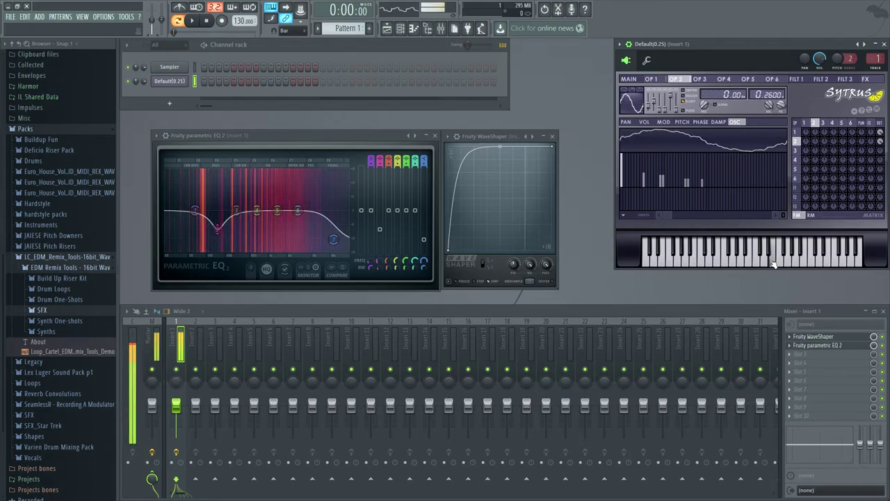
- Raise the two lowest groups of added harmonics in operator 2's oscillator waveform and audition a note
left_click(646, 165)
left_click_drag(657, 167, 661, 167)
left_click(769, 265)
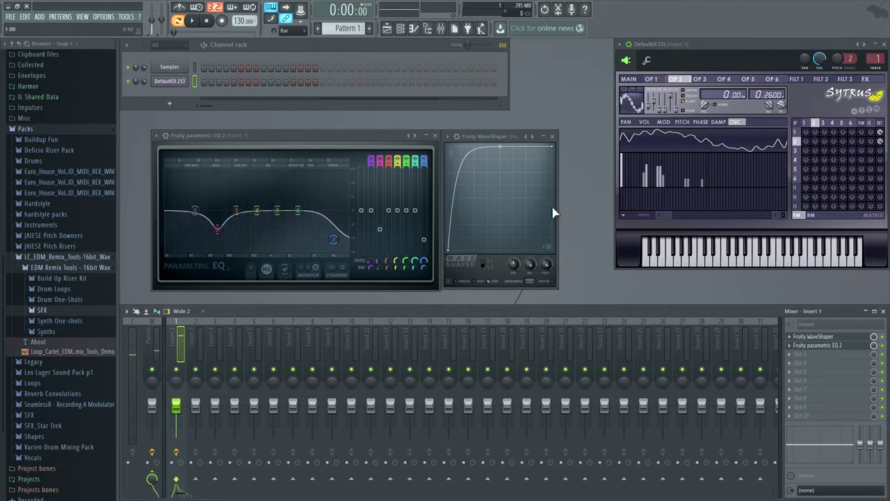
- Reduce EQ band 7's cut and load Maximus in slot 3 of insert 1, placing its window clear of Sytrus
left_click_drag(334, 239, 331, 227)
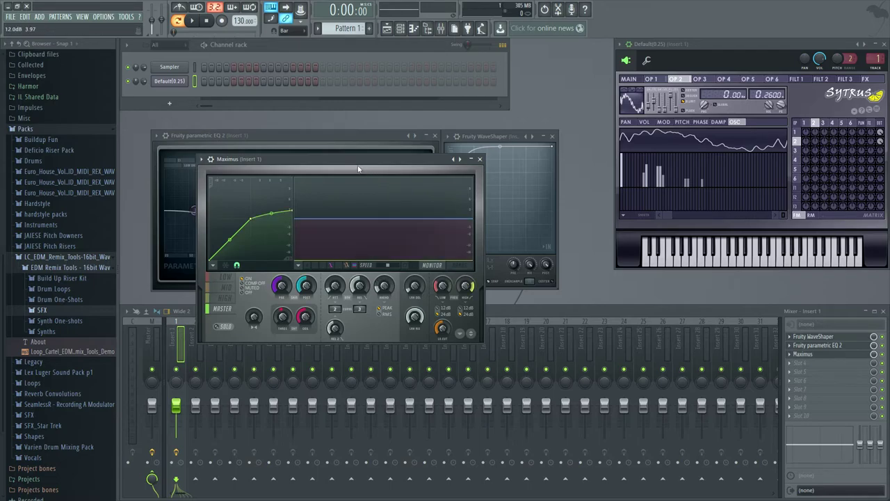
left_click_drag(358, 169, 602, 109)
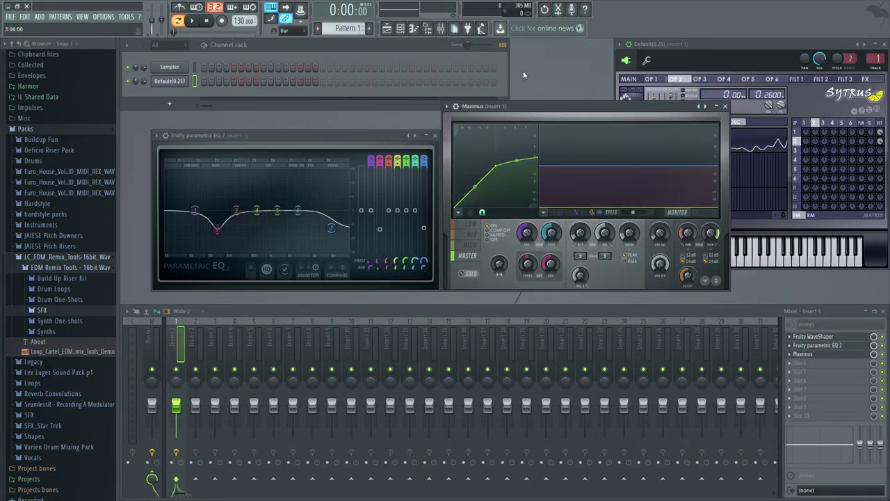
left_click_drag(505, 69, 362, 78)
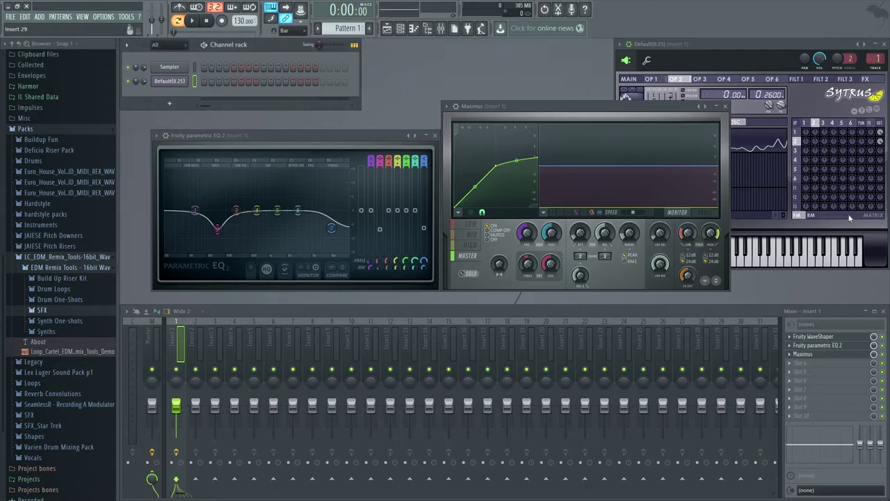
left_click_drag(581, 117, 395, 111)
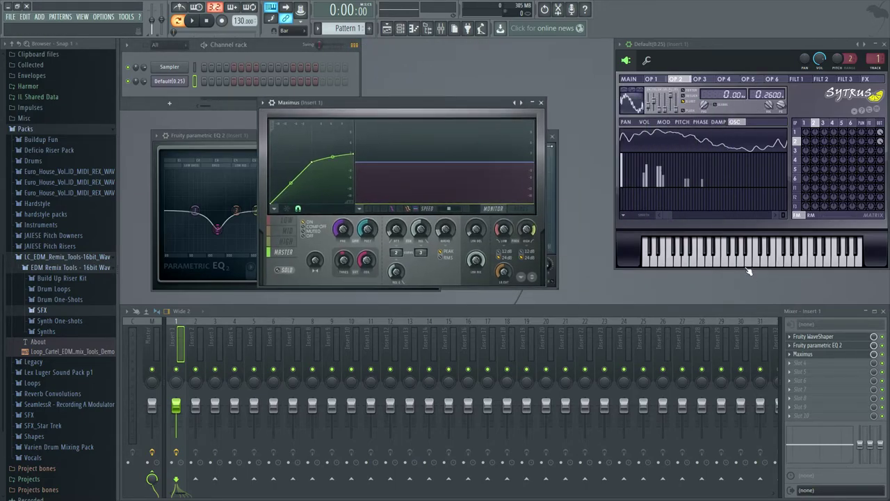
- Play notes through Maximus to examine its level display, keeping its window above the EQ and WaveShaper
left_click_drag(747, 267, 719, 266)
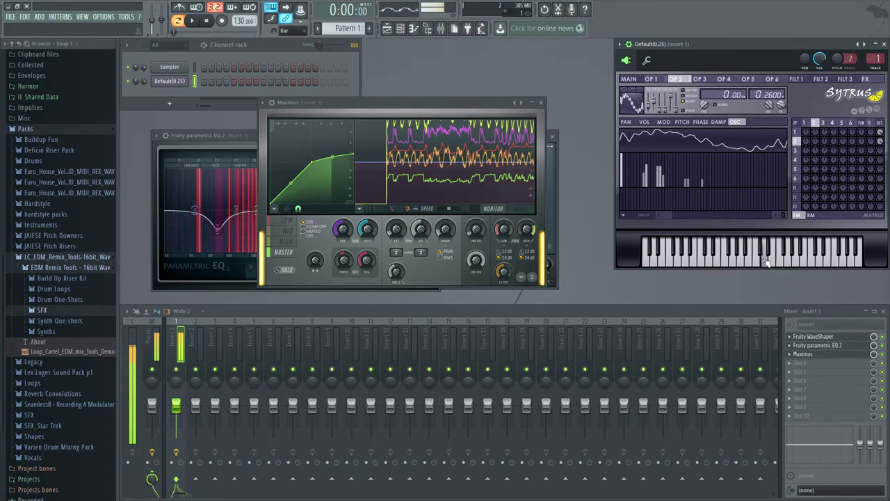
left_click_drag(429, 105, 492, 39)
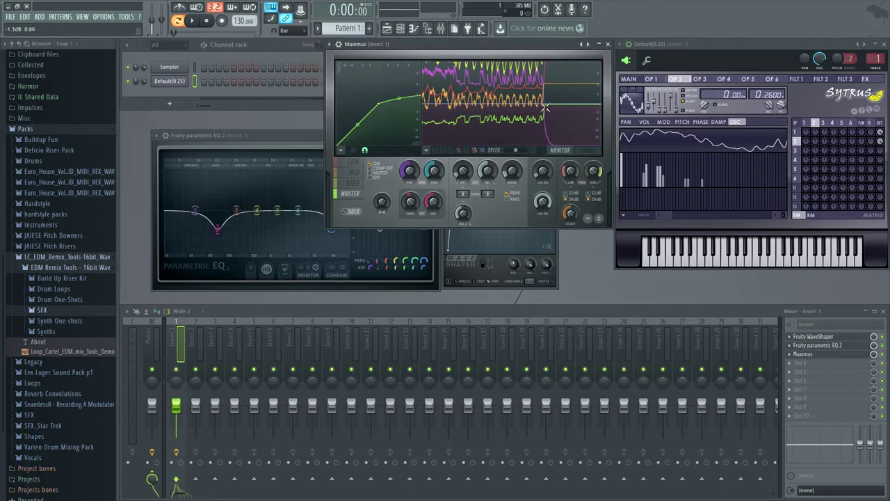
left_click(748, 266)
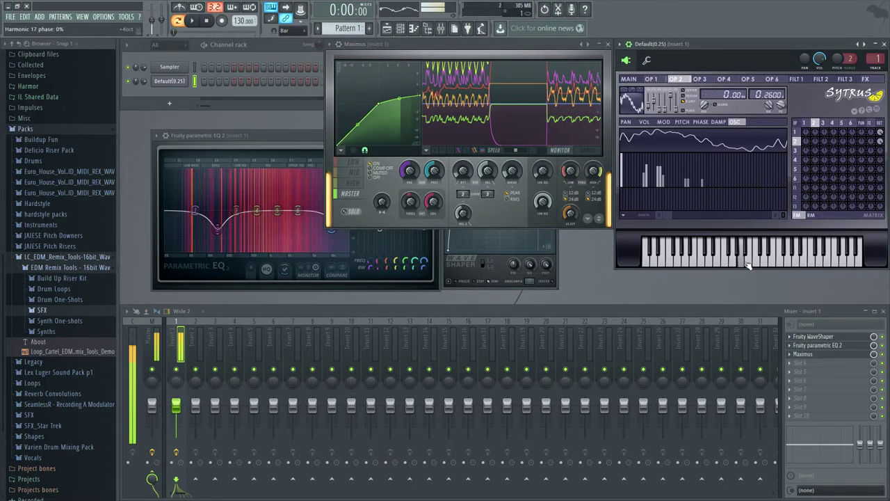
- Move Maximus down to slot 4, insert a second WaveShaper before it with an upward-bent curve, and audition notes
left_click_drag(801, 353, 803, 359)
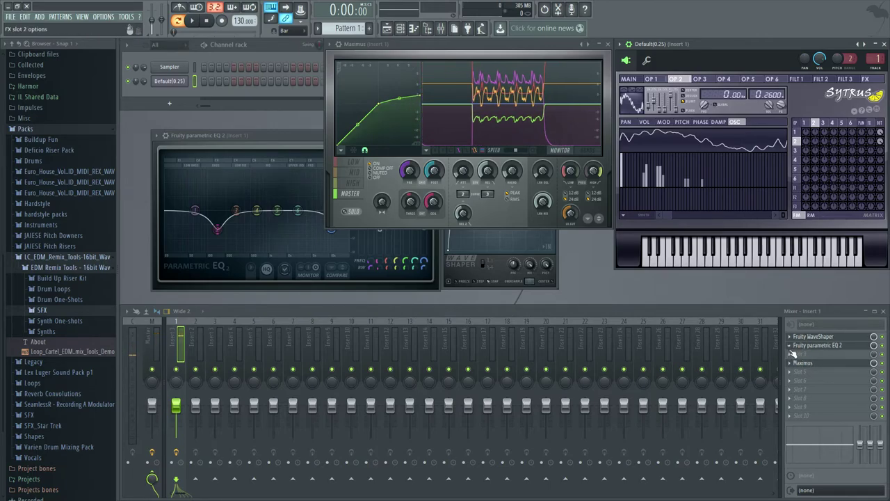
left_click(797, 335)
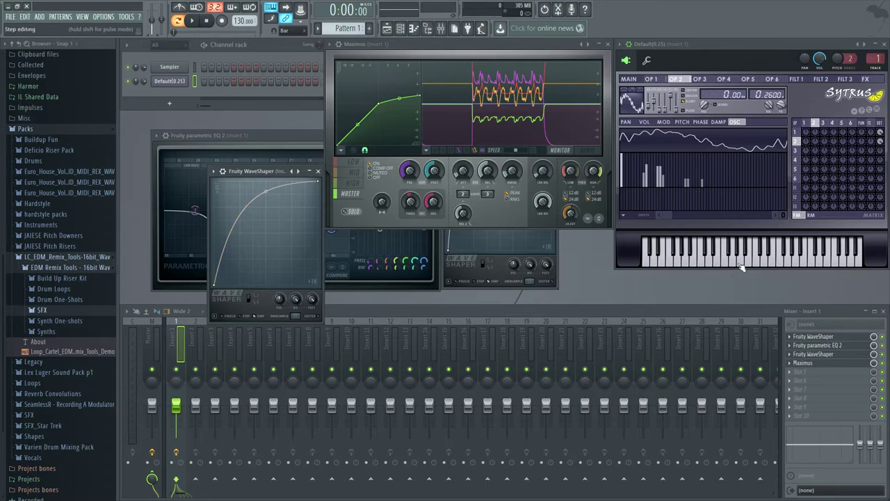
left_click_drag(741, 265, 761, 266)
left_click_drag(251, 171, 552, 195)
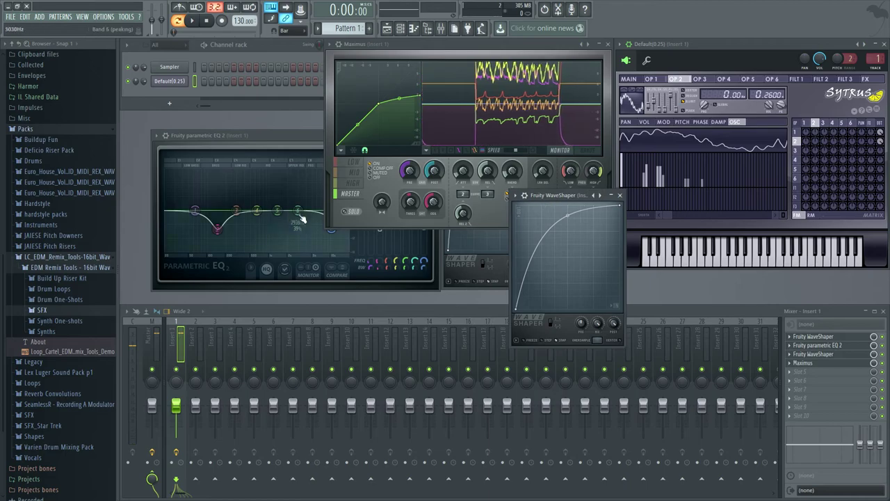
- Boost EQ band 5, cut band 4 and soften band 2's cut while auditioning notes
left_click(275, 203)
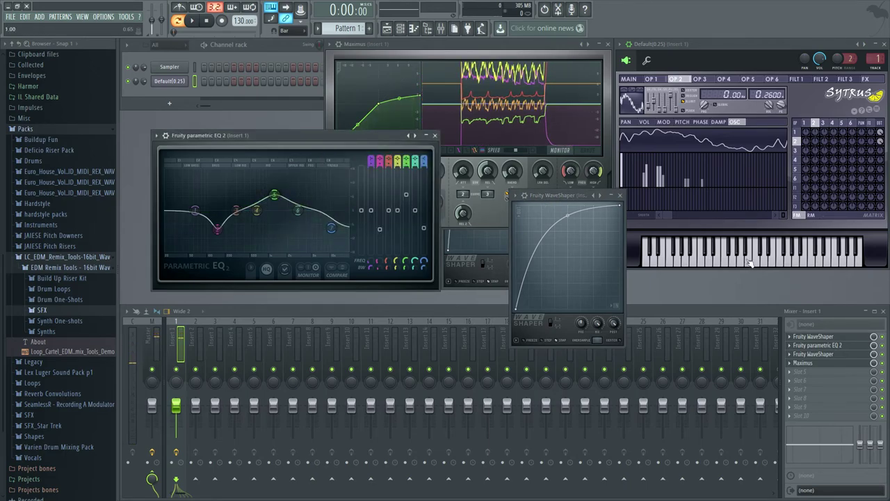
left_click_drag(256, 210, 256, 188)
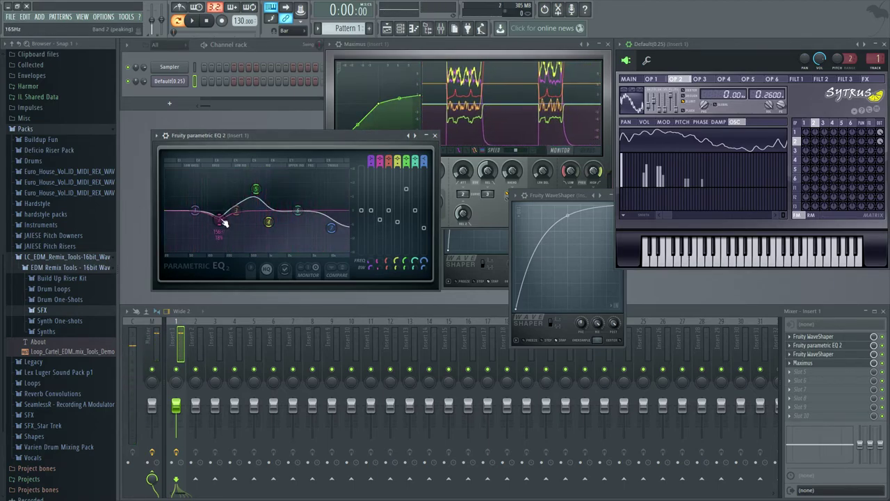
left_click_drag(222, 221, 219, 222)
left_click_drag(256, 190, 249, 187)
left_click_drag(714, 261, 776, 264)
- Shift EQ band 5 to a higher frequency and reduce its boost, auditioning a low note
left_click_drag(249, 187, 288, 187)
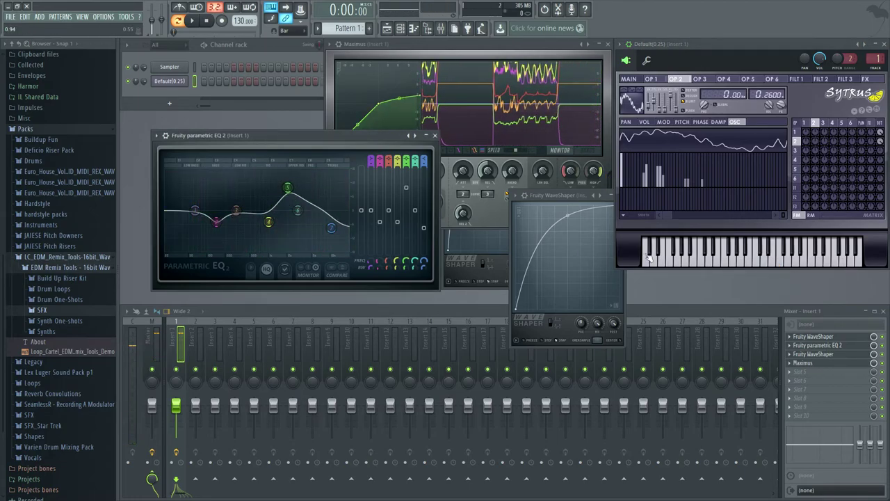
left_click(648, 258)
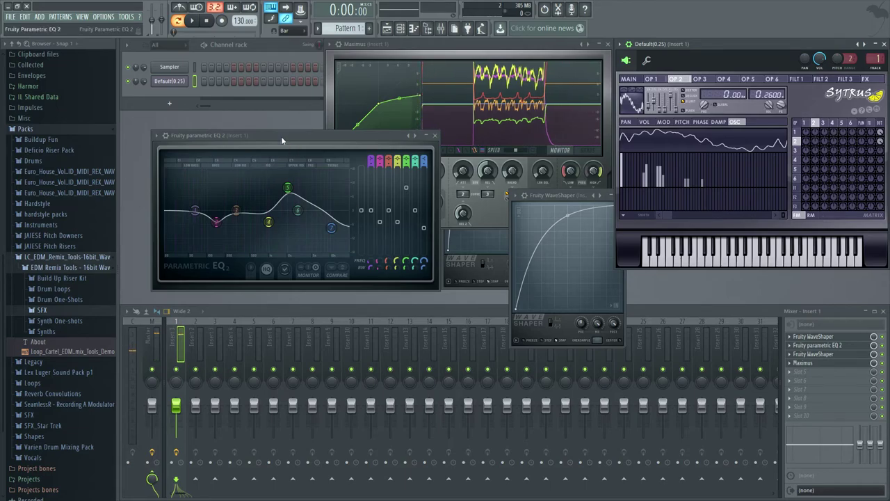
left_click_drag(281, 136, 304, 155)
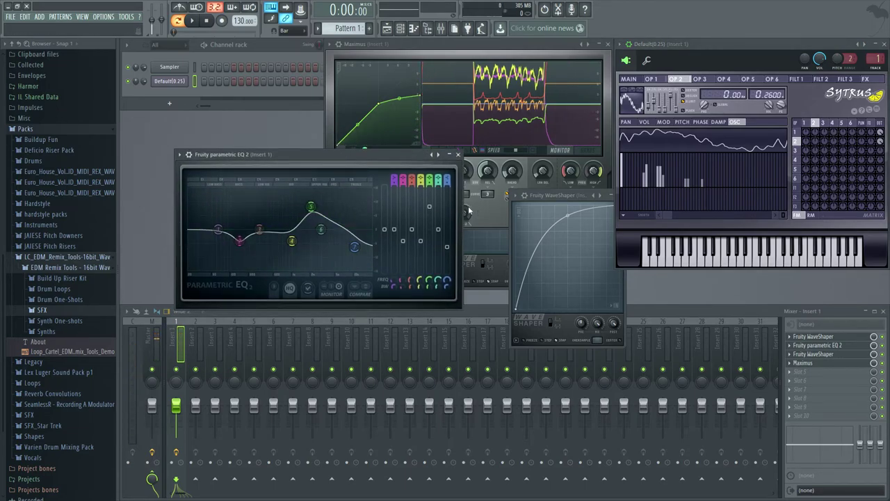
mouse_move(311, 206)
left_mouse_down()
mouse_move(258, 187)
mouse_move(354, 197)
mouse_move(322, 217)
left_mouse_up()
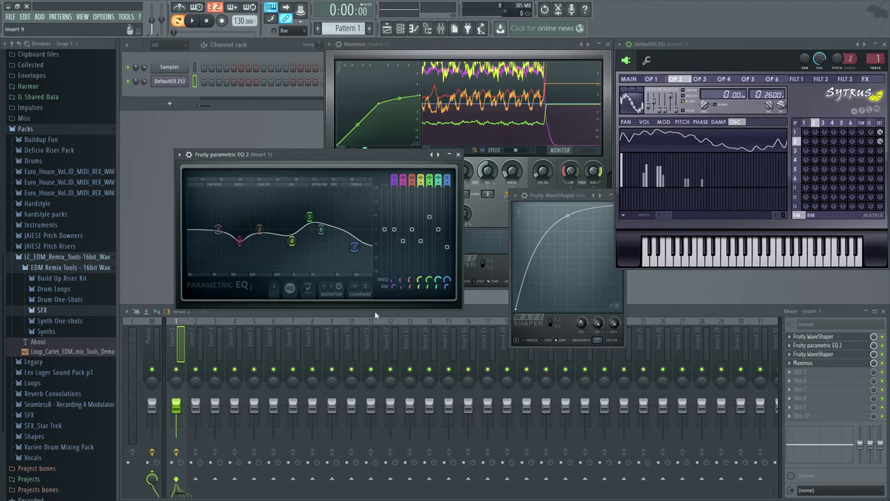
- Add a single harmonic around number 26 to operator 1's oscillator waveform and audition notes
left_click(660, 80)
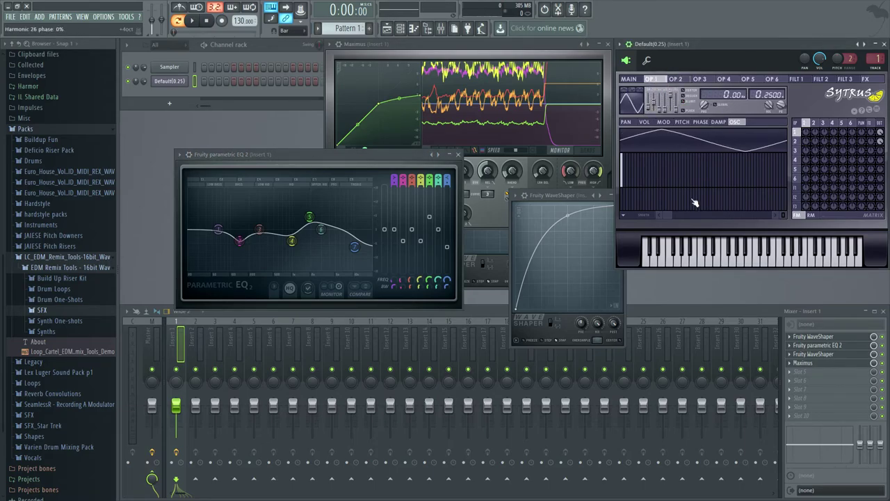
left_click(713, 265)
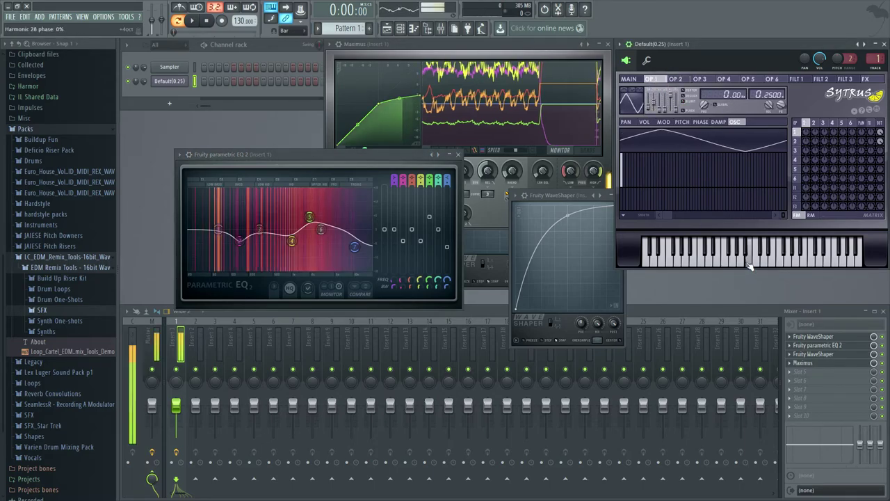
left_click(694, 168)
mouse_move(753, 266)
left_mouse_down()
mouse_move(699, 263)
mouse_move(732, 262)
left_mouse_up()
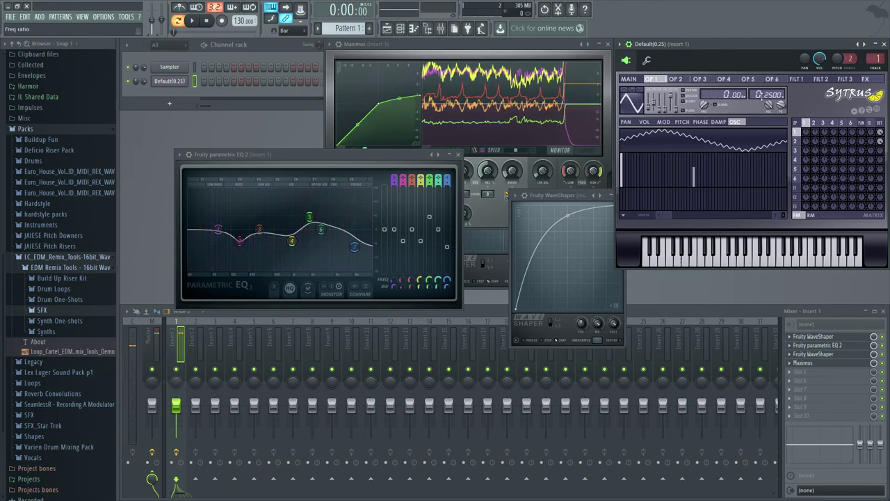
- Retune operator 2's frequency ratio, trying 0.2500, 0.2700 and 0.2600 before settling on 0.2550, while auditioning notes
left_click(675, 78)
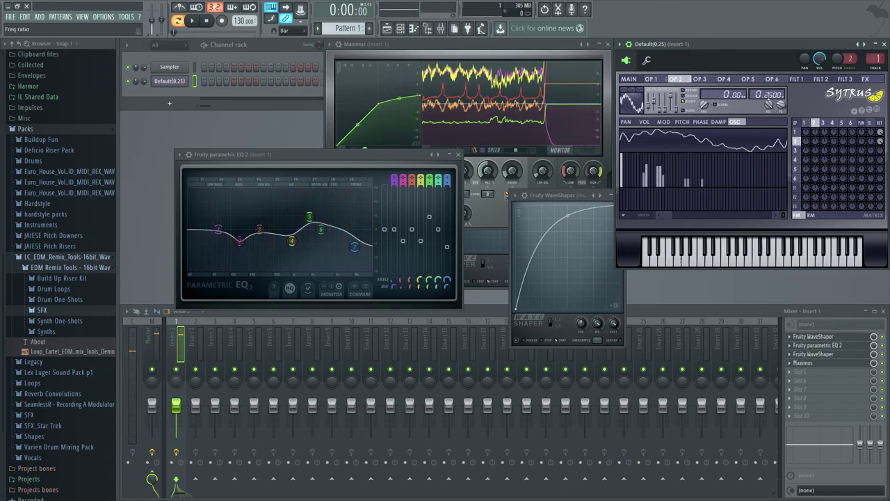
left_click(749, 267)
left_click(787, 260)
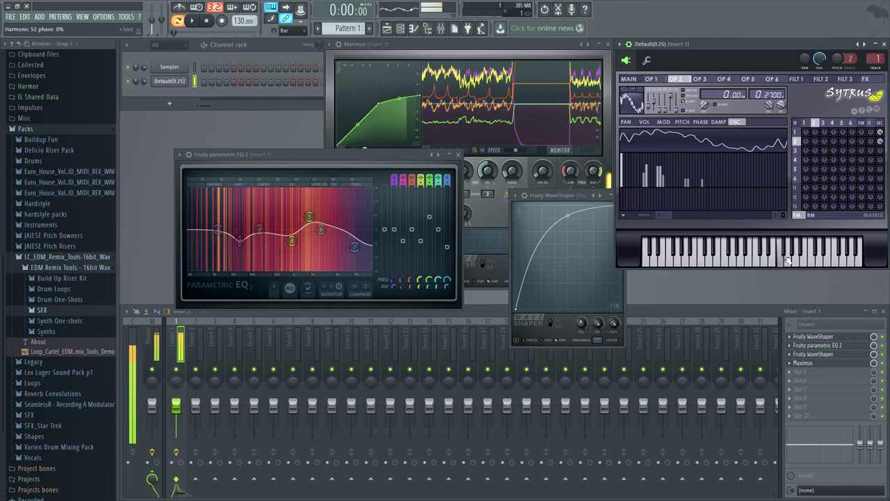
left_click(662, 263)
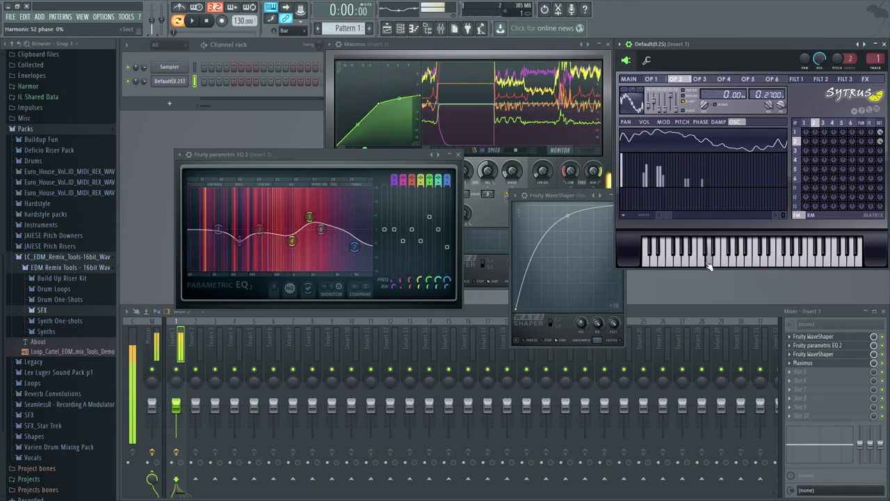
left_click_drag(769, 92, 770, 94)
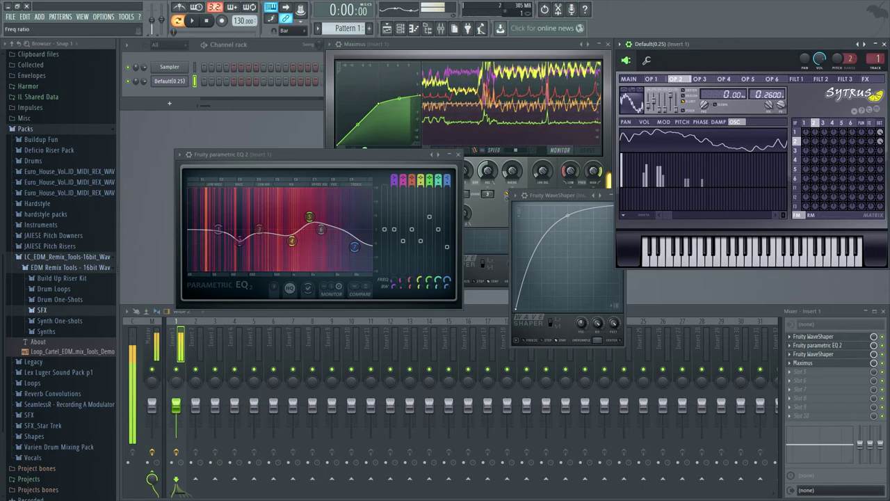
key("d")
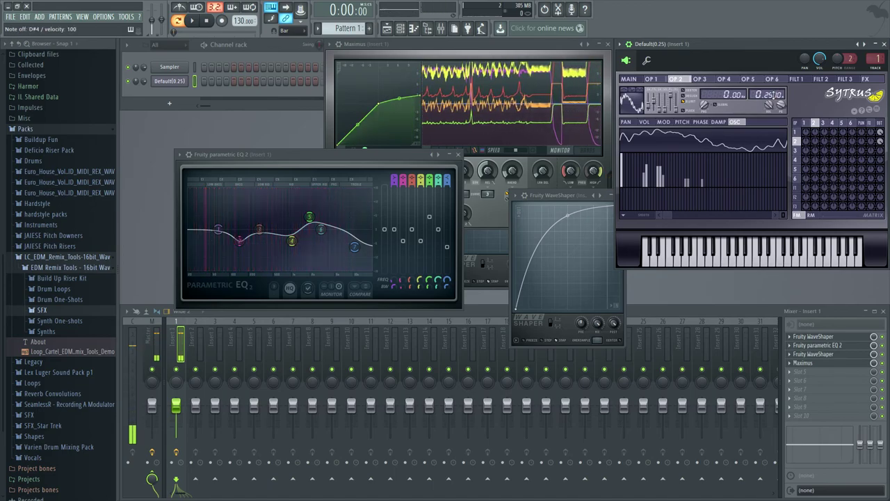
left_click(735, 262)
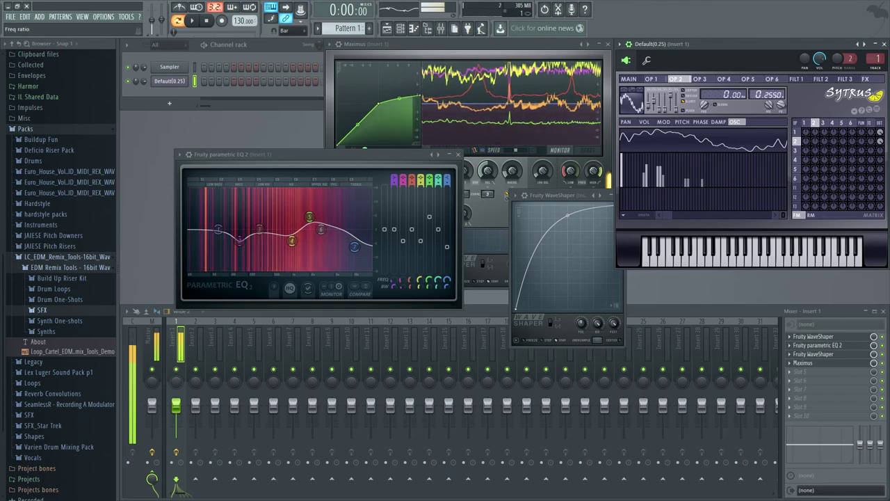
left_click(739, 258)
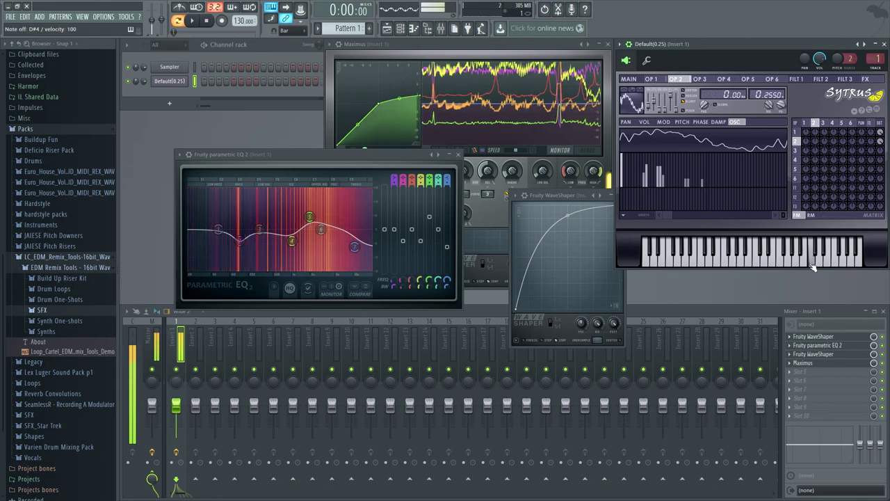